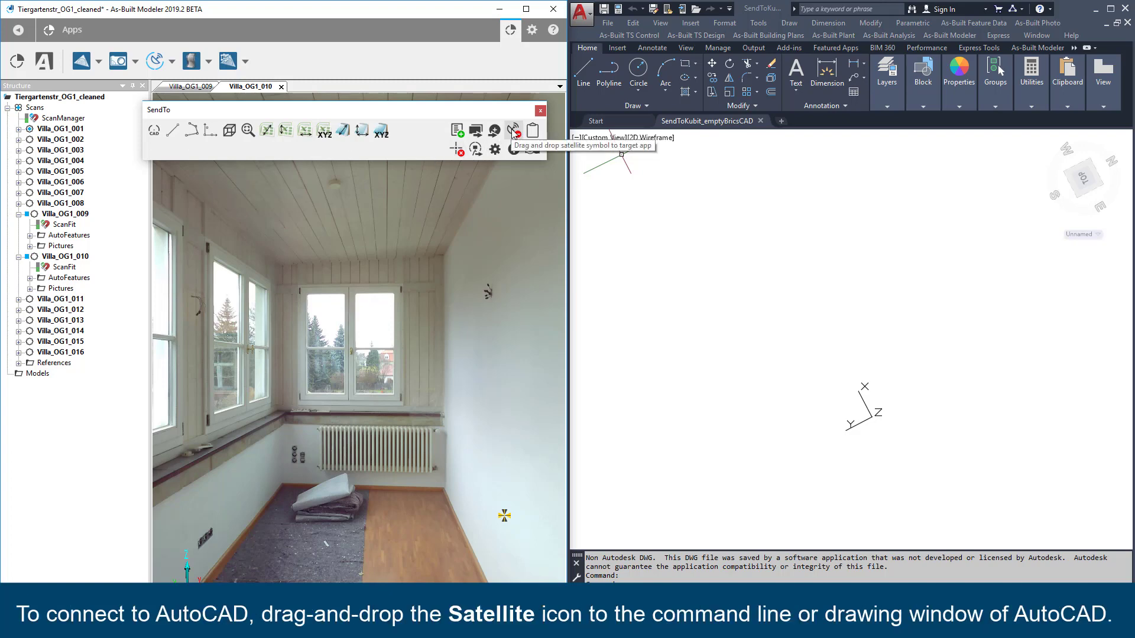
# Connect the SendTo app to the open AutoCAD drawing and check that the correct layer is current there
pyautogui.moveTo(513, 131); pyautogui.dragTo(705, 516)
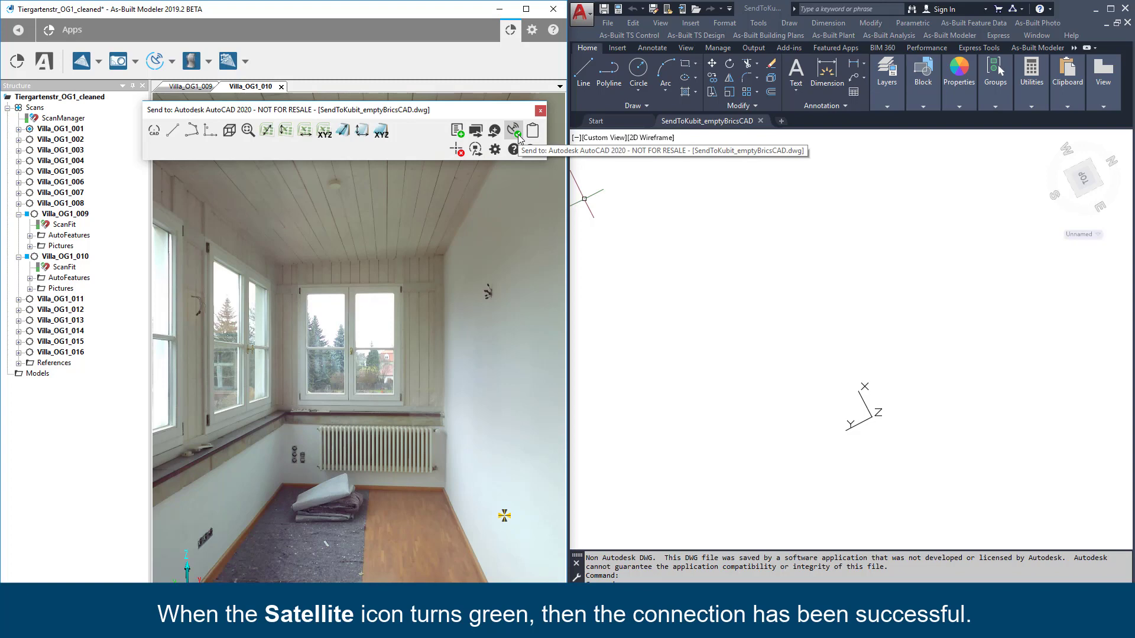
pyautogui.click(885, 108)
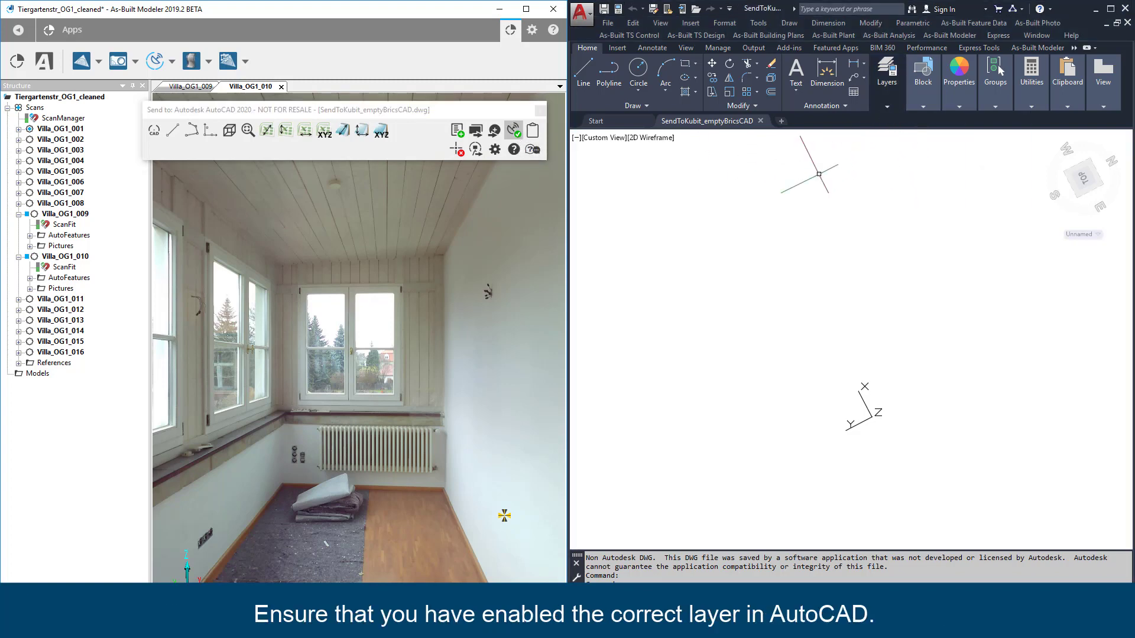
# Start drawing a CAD line run from the Villa_OG1_010 scan, picking two points on each of the first walls around the radiator
pyautogui.click(173, 131)
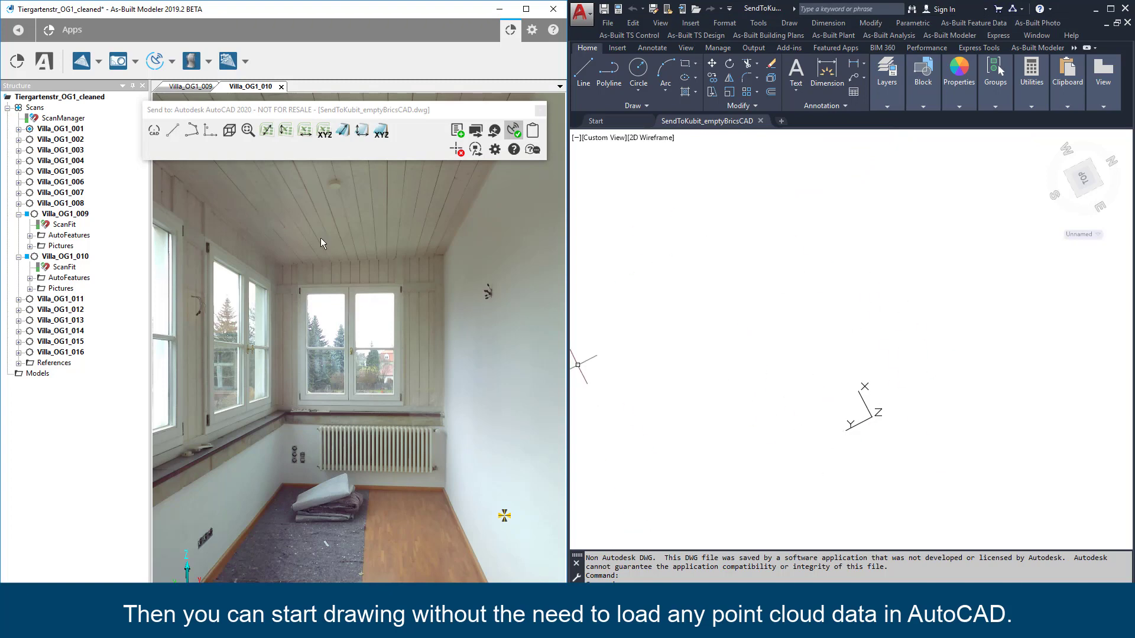
pyautogui.click(172, 131)
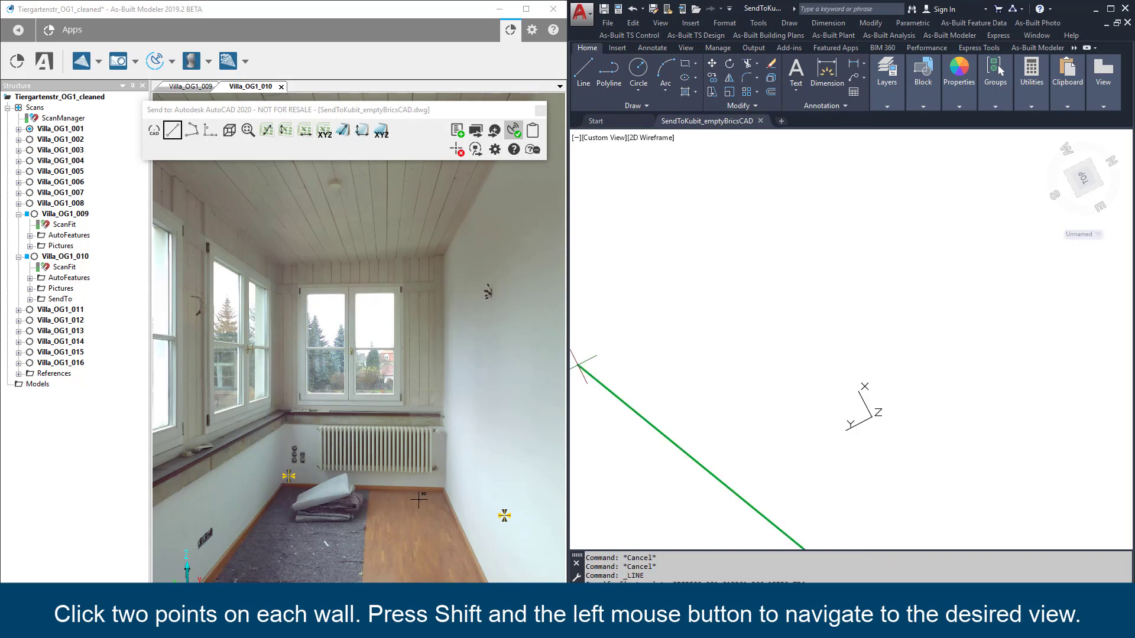
pyautogui.click(440, 480)
pyautogui.click(452, 414)
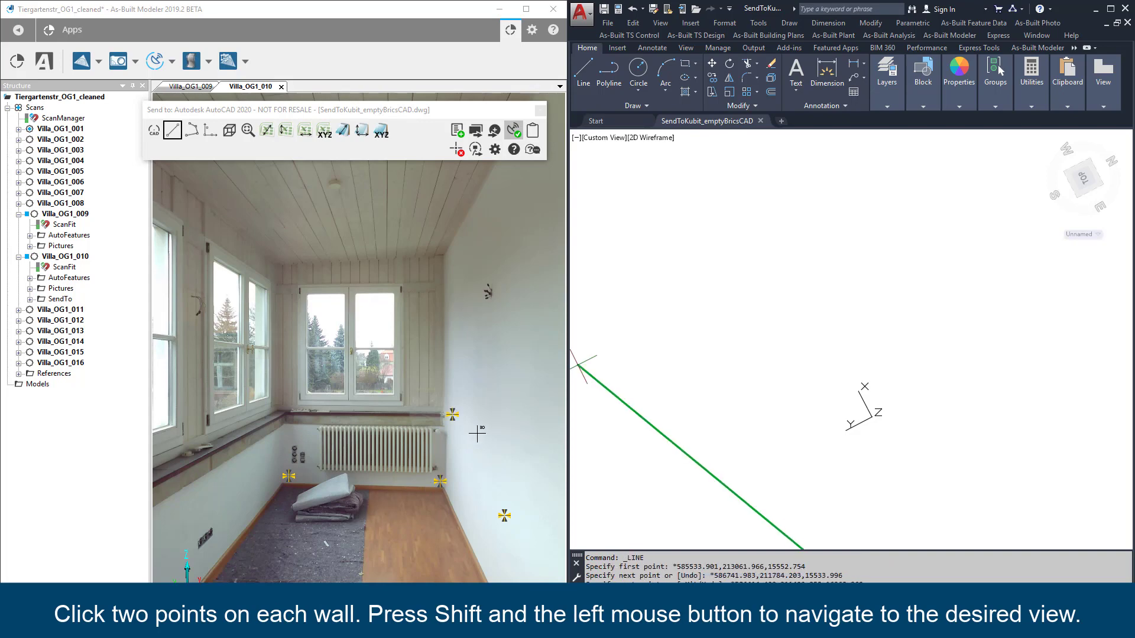
# Continue the line run with two scan points on each remaining wall, close the room outline and fit the CAD view to its extents
pyautogui.moveTo(481, 429)
pyautogui.keyDown('shift'); pyautogui.mouseDown()
pyautogui.moveTo(405, 413)
pyautogui.moveTo(325, 346)
pyautogui.moveTo(235, 337)
pyautogui.moveTo(238, 355)
pyautogui.mouseUp(); pyautogui.keyUp('shift')
pyautogui.click(347, 374)
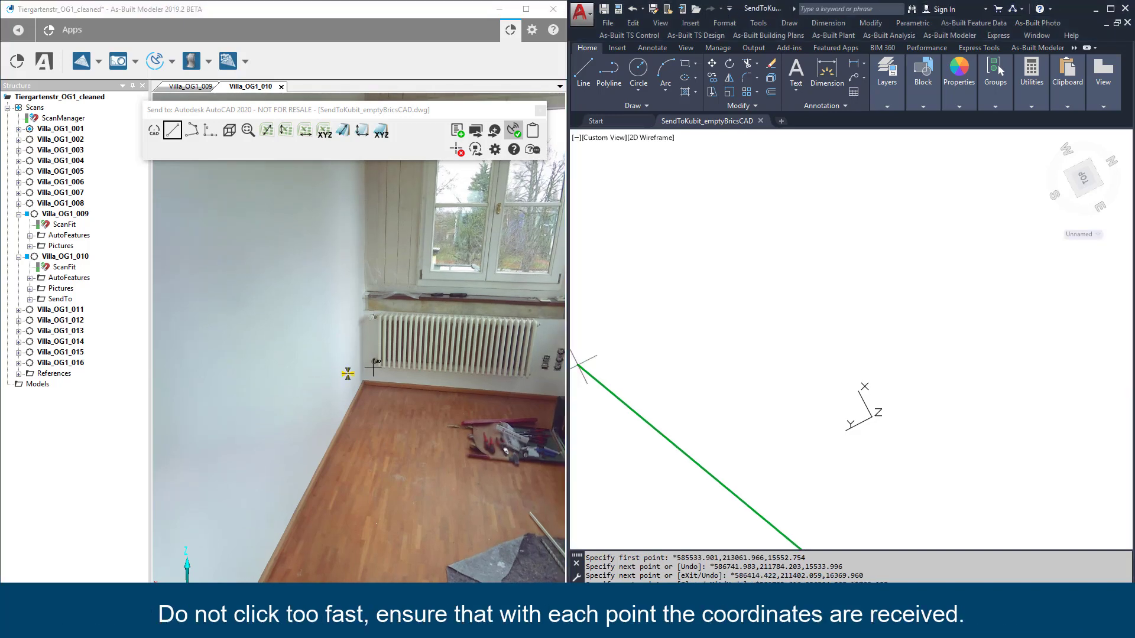
pyautogui.click(373, 368)
pyautogui.keyDown('shift'); pyautogui.moveTo(372, 368); pyautogui.dragTo(447, 385); pyautogui.keyUp('shift')
pyautogui.click(387, 372)
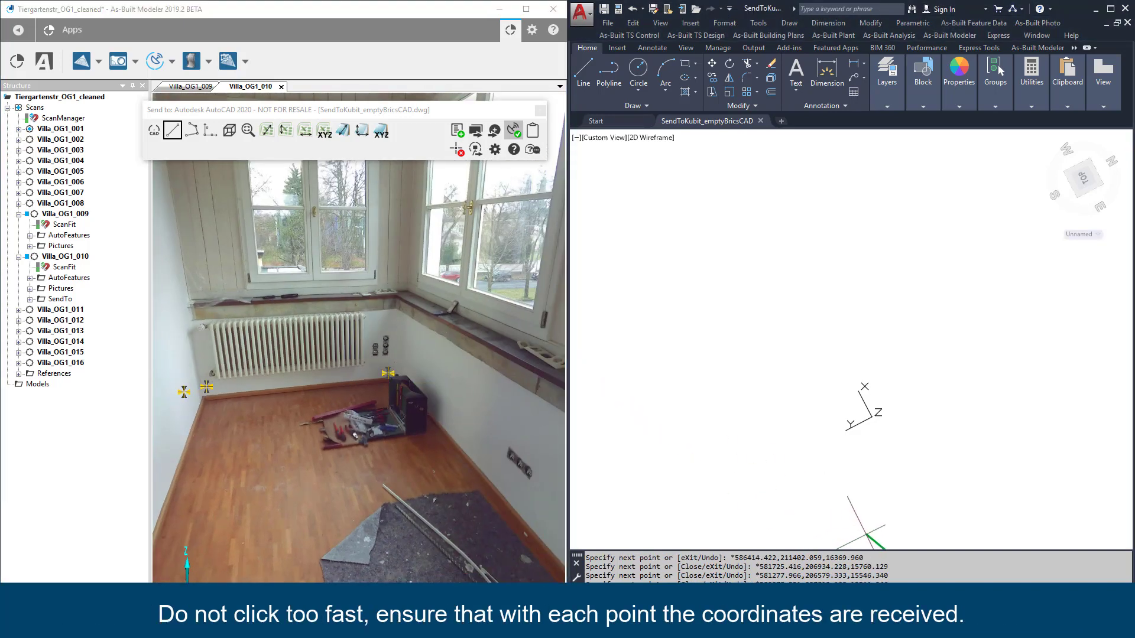
pyautogui.click(404, 362)
pyautogui.moveTo(404, 362); pyautogui.dragTo(277, 374)
pyautogui.click(400, 319)
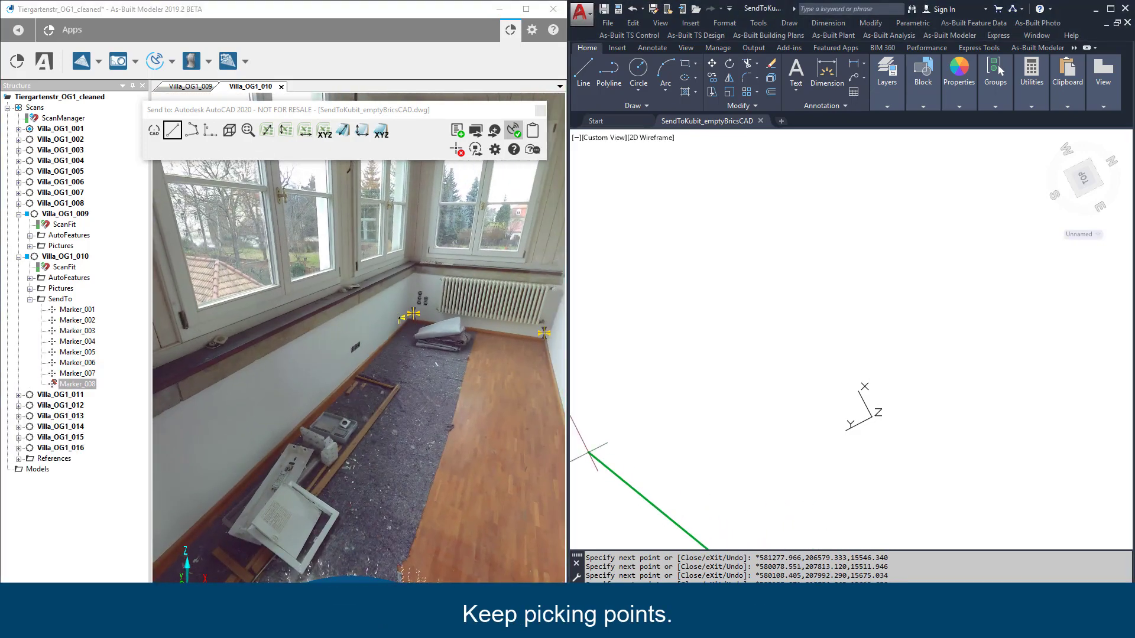
pyautogui.rightClick(400, 315)
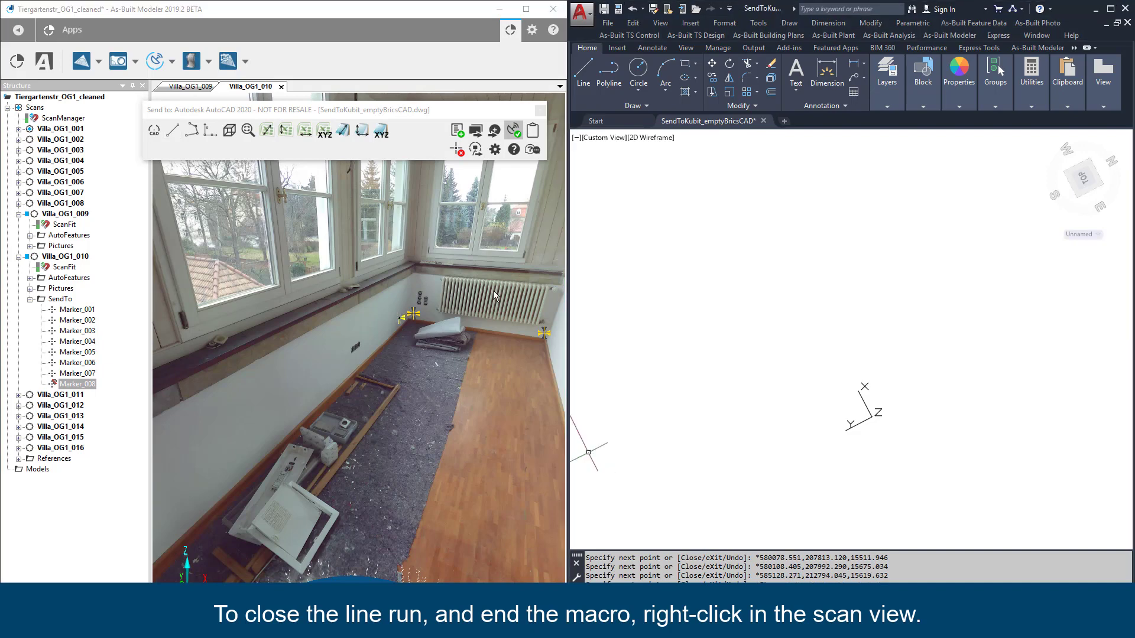
pyautogui.click(248, 132)
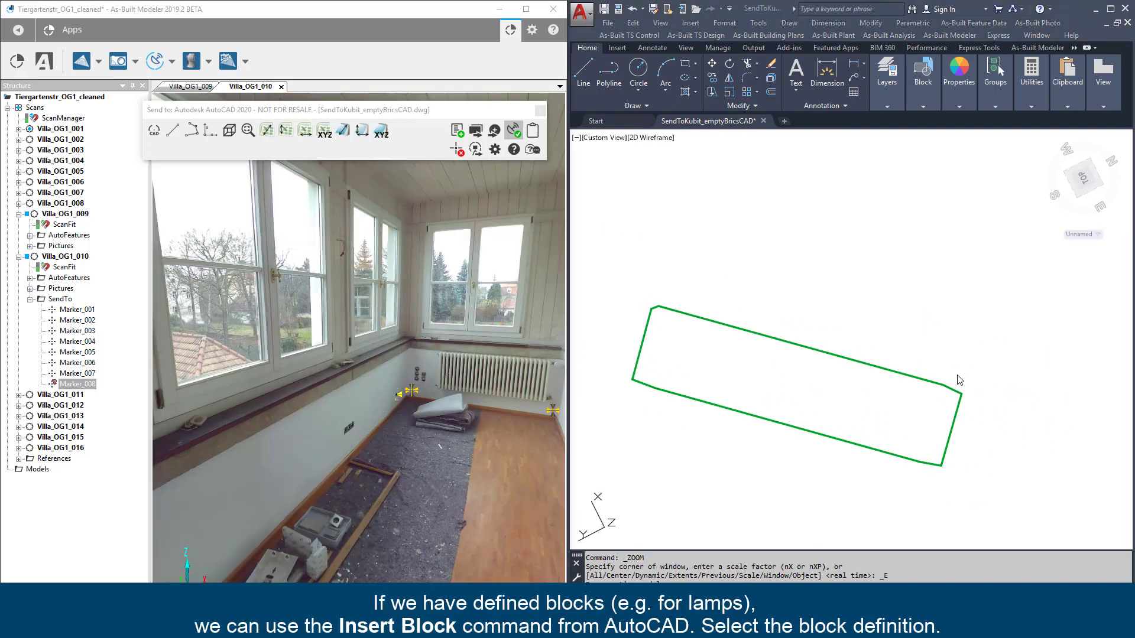
# Insert the LAMP block with rotation 0 and scale factor 1000 at a 3D point sent from the ceiling lamp in the scan
pyautogui.click(619, 48)
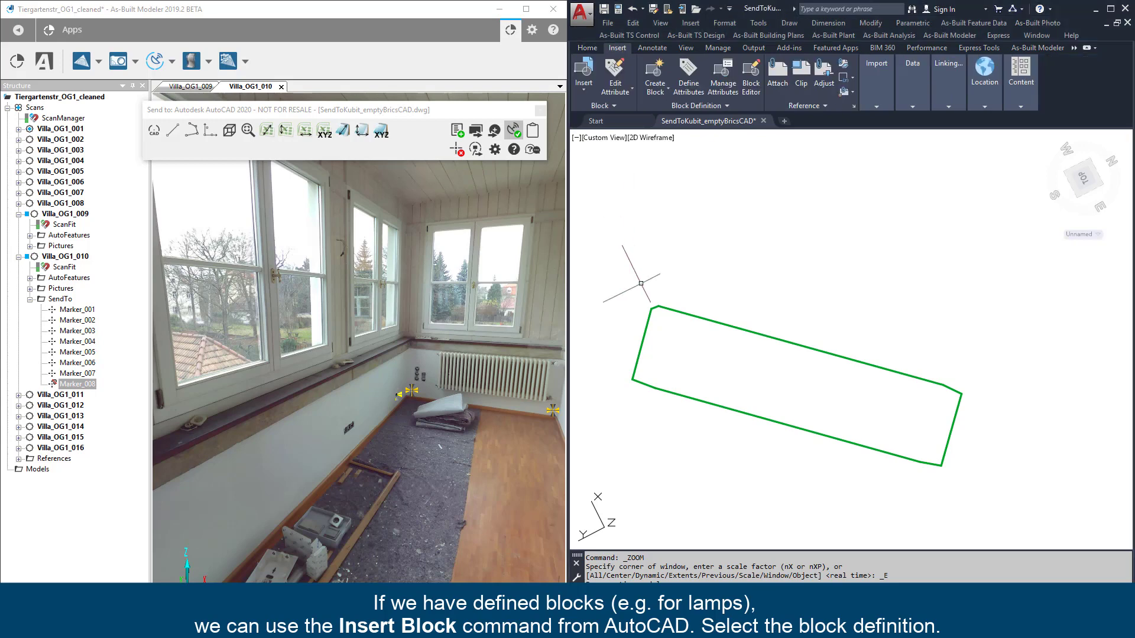
pyautogui.click(582, 75)
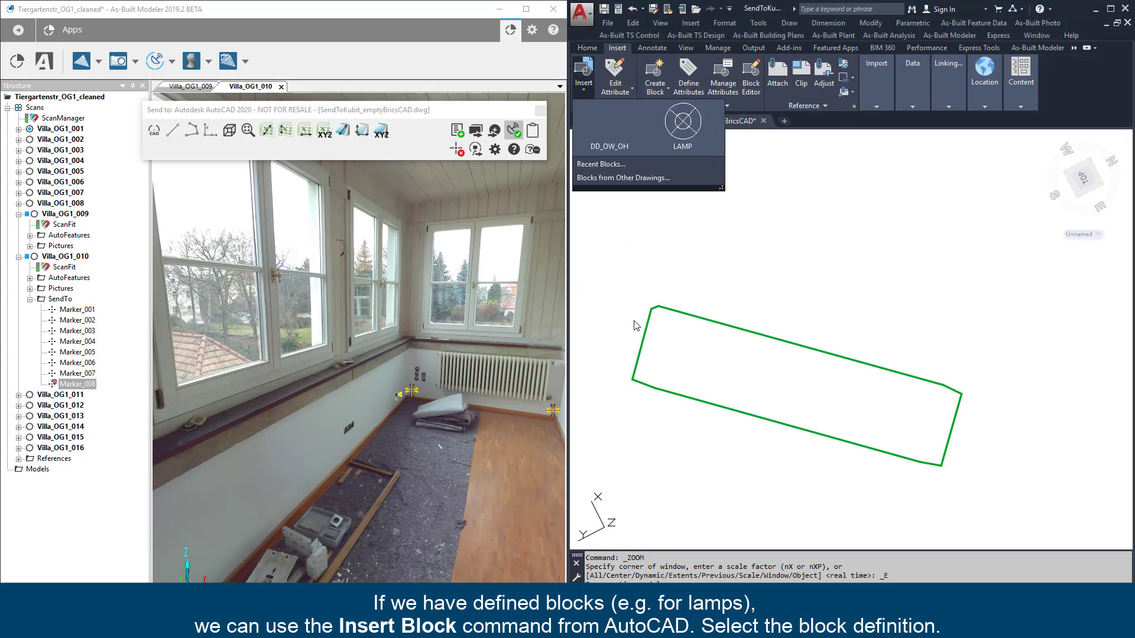
pyautogui.click(678, 136)
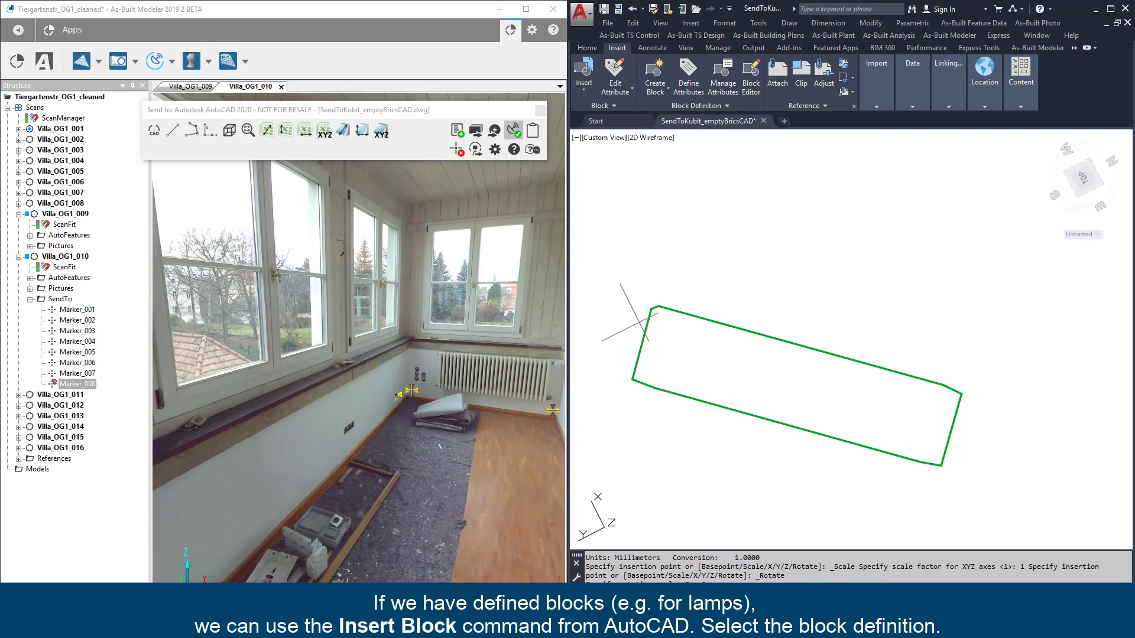
pyautogui.click(153, 135)
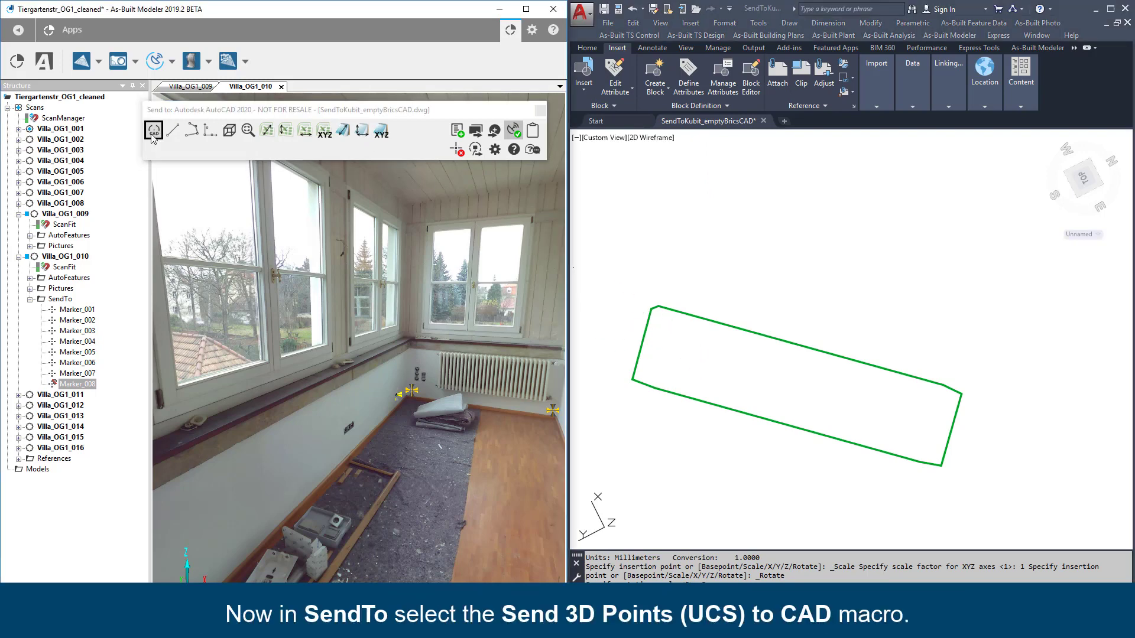
pyautogui.moveTo(409, 207); pyautogui.dragTo(390, 400)
pyautogui.moveTo(388, 348); pyautogui.dragTo(372, 361)
pyautogui.scroll(5, 398, 337)
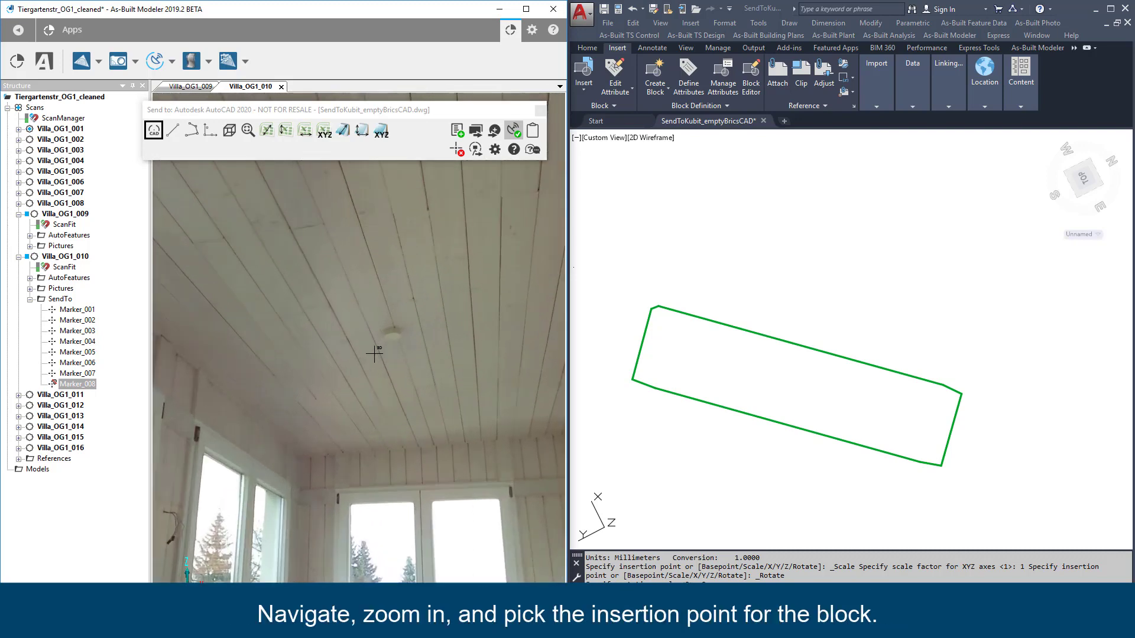
pyautogui.click(398, 334)
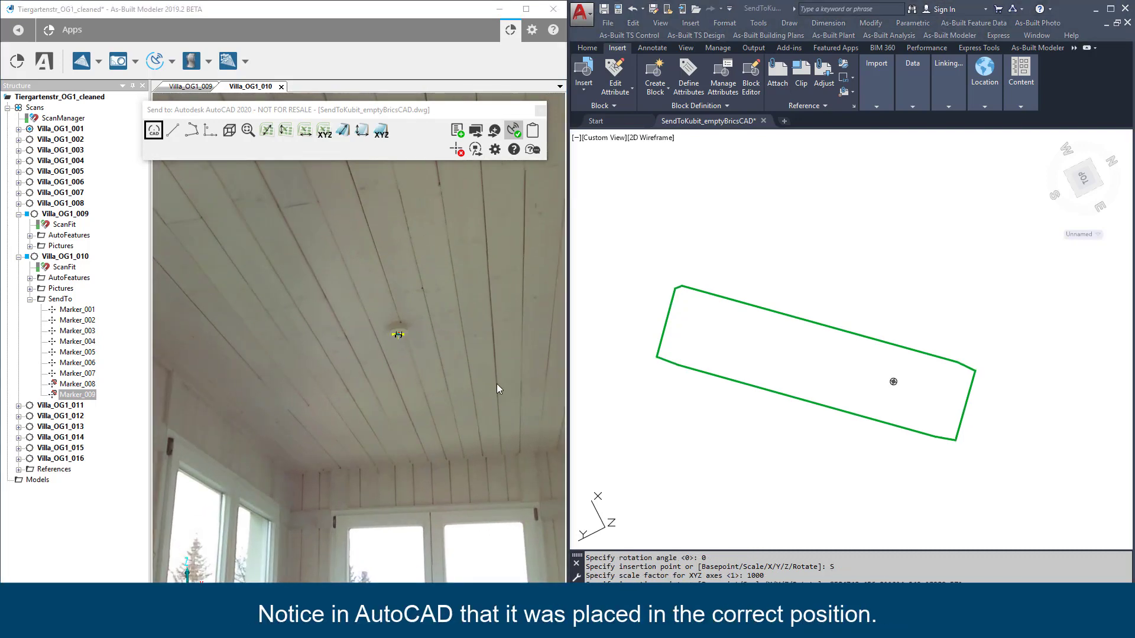
pyautogui.scroll(5, 906, 380)
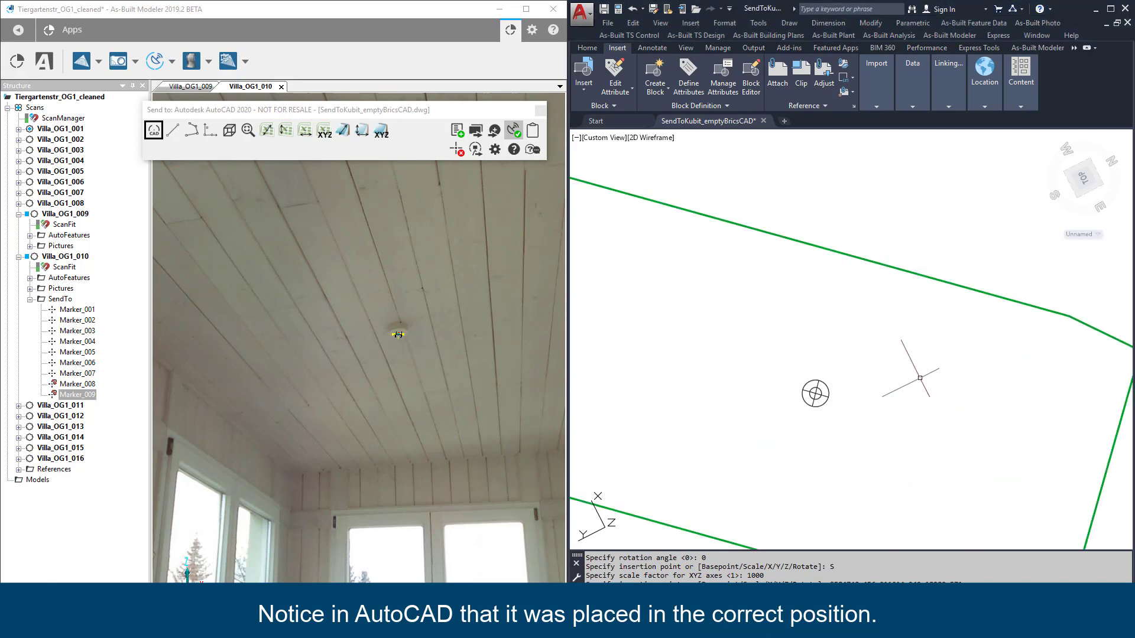
pyautogui.scroll(-3, 906, 380)
pyautogui.scroll(-3, 857, 382)
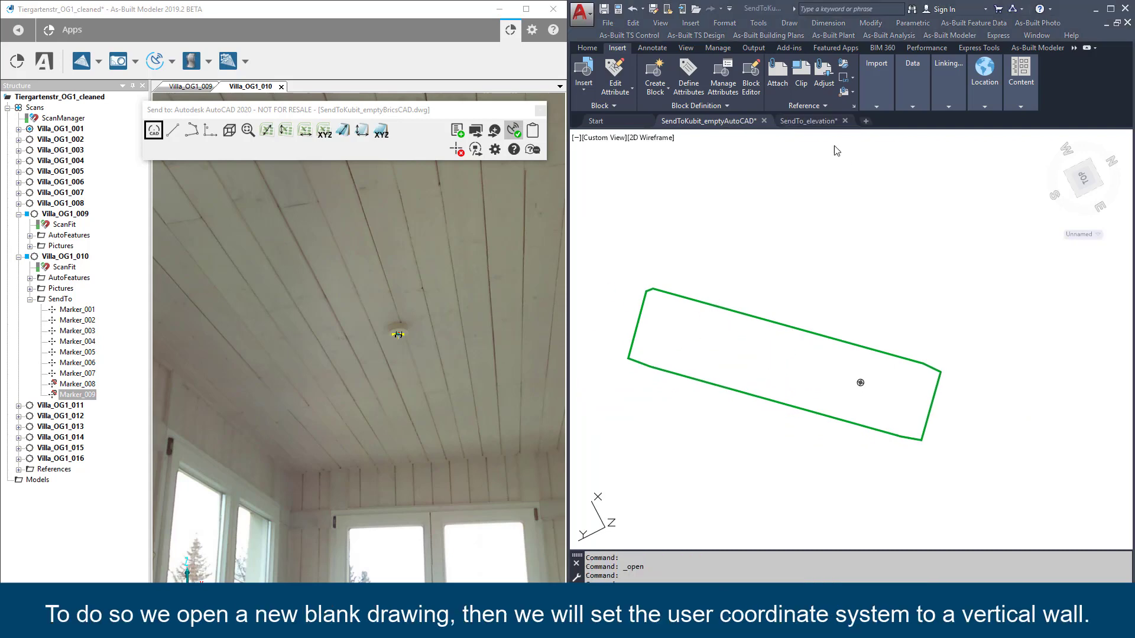
# In the SendTo_elevation drawing, create a 3-point UCS on the doorway wall from the scan and set the CAD view to its plan
pyautogui.click(817, 122)
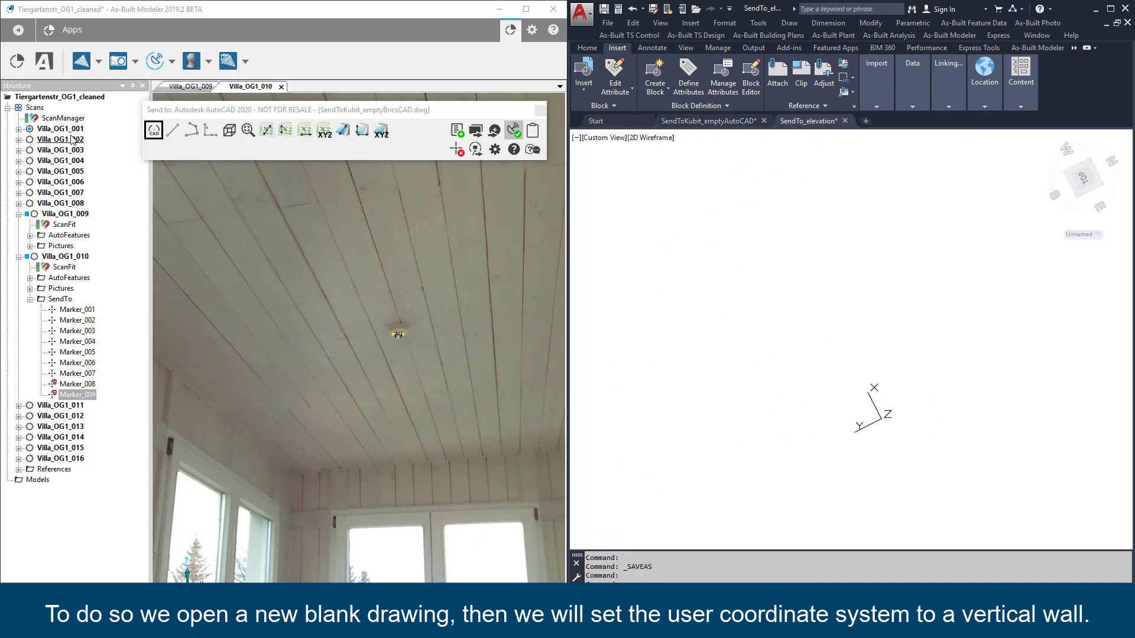
pyautogui.click(210, 140)
pyautogui.moveTo(477, 418); pyautogui.dragTo(357, 289)
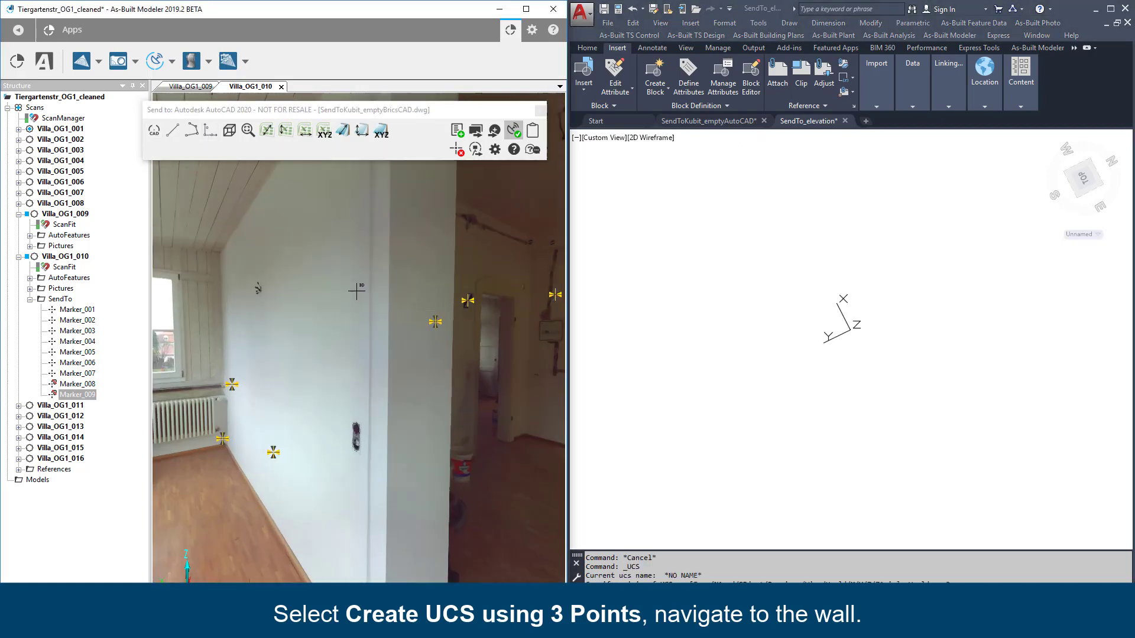
pyautogui.scroll(-3, 357, 291)
pyautogui.moveTo(362, 445); pyautogui.dragTo(265, 443)
pyautogui.scroll(-2, 266, 446)
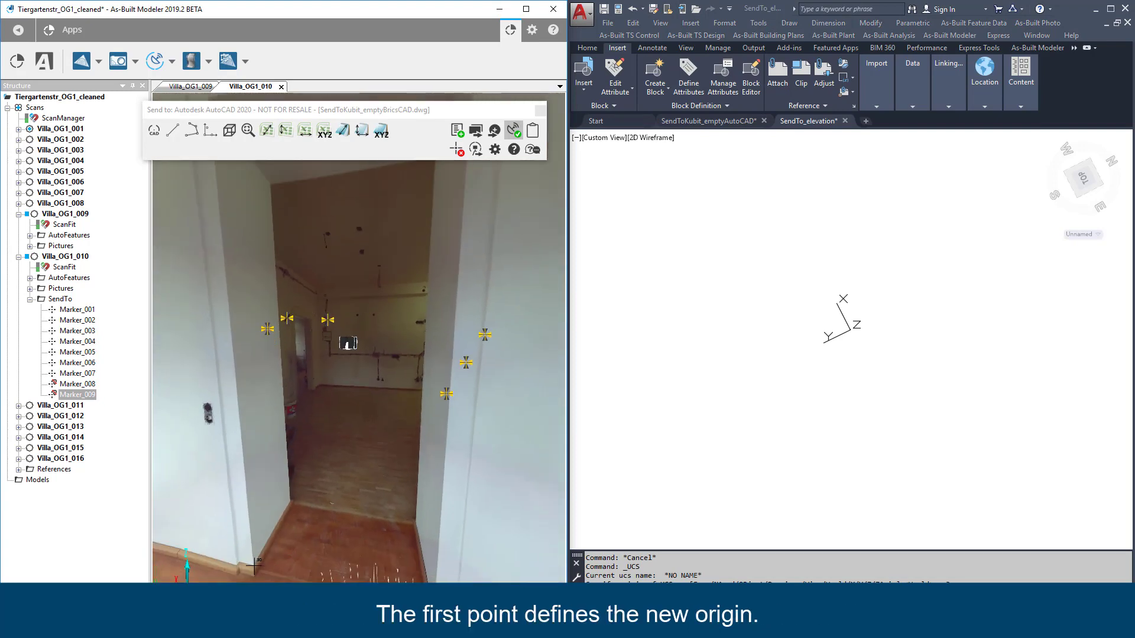
pyautogui.click(236, 565)
pyautogui.moveTo(235, 565); pyautogui.dragTo(244, 528)
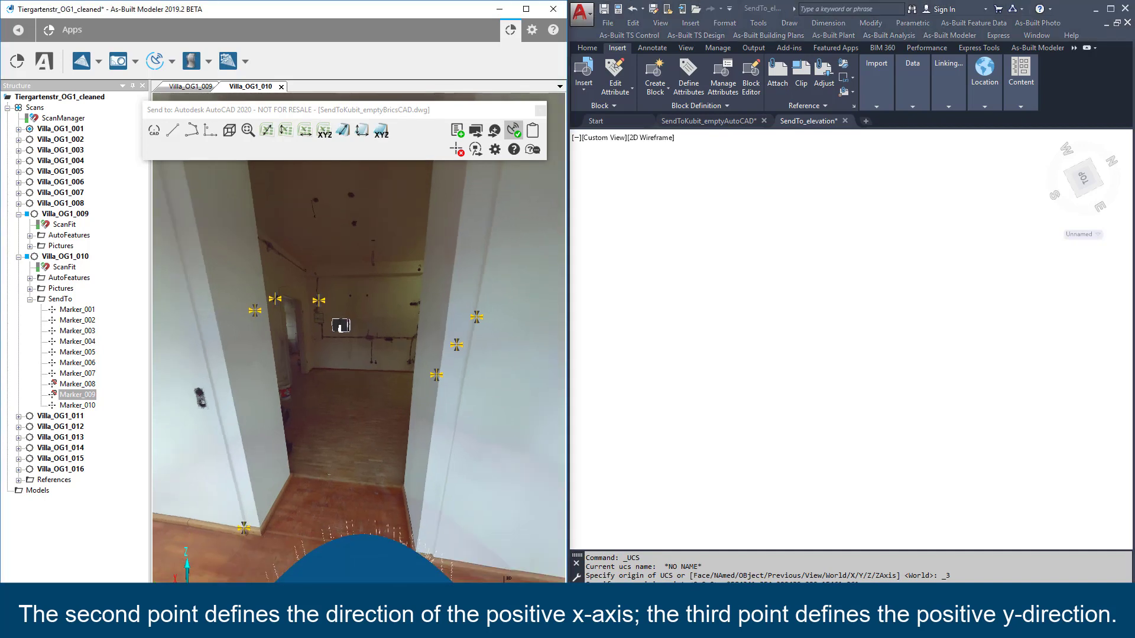
pyautogui.click(435, 557)
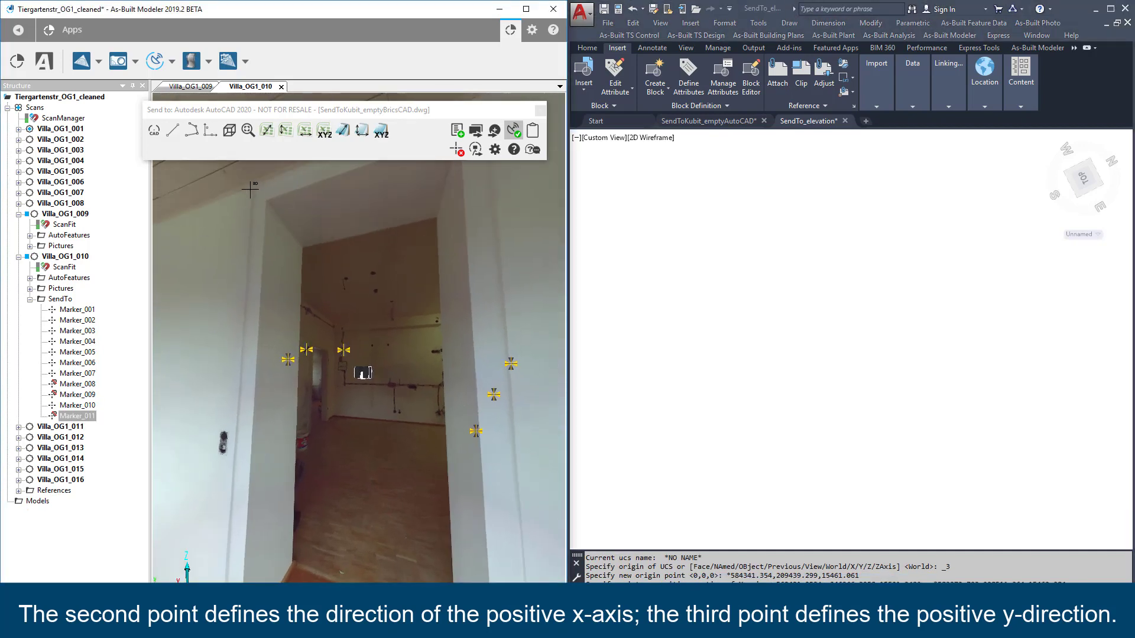
pyautogui.click(249, 188)
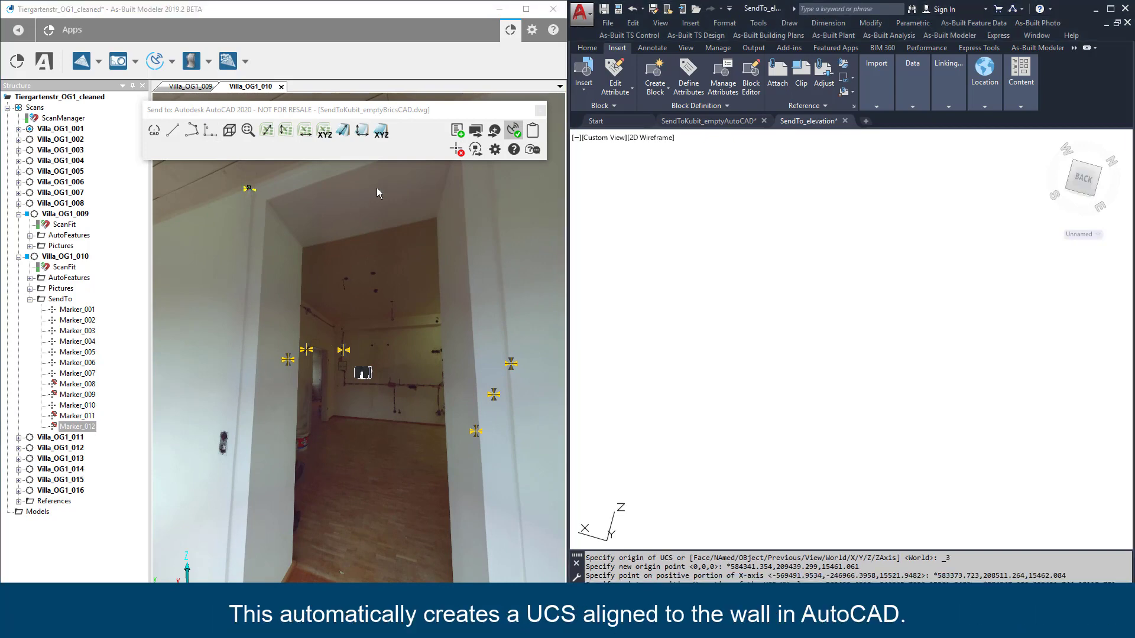
pyautogui.click(230, 131)
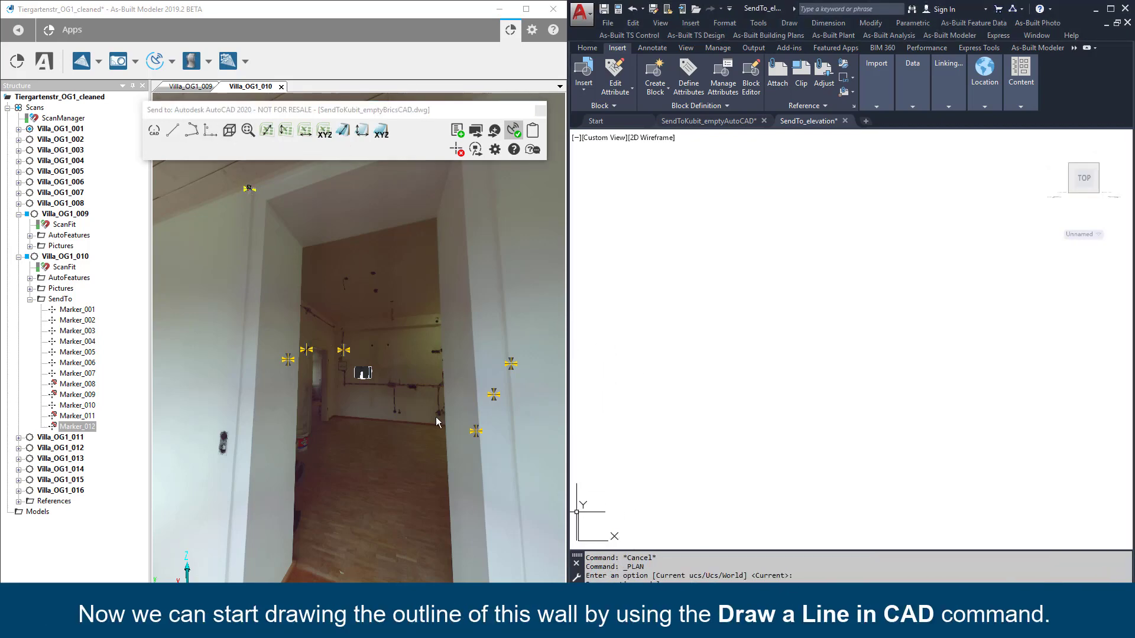
# Start a CAD line run for the doorway wall's elevation, picking two scan points up the edge of the wall at the radiator
pyautogui.click(172, 131)
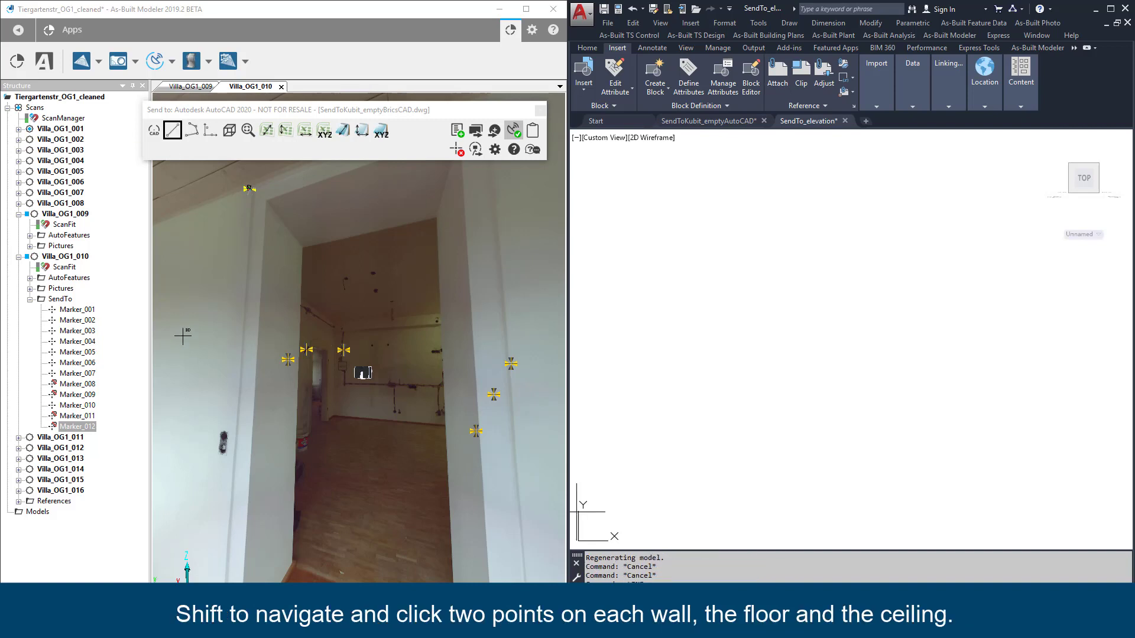
pyautogui.keyDown('shift'); pyautogui.moveTo(182, 336); pyautogui.dragTo(232, 339); pyautogui.keyUp('shift')
pyautogui.click(294, 332)
pyautogui.click(291, 427)
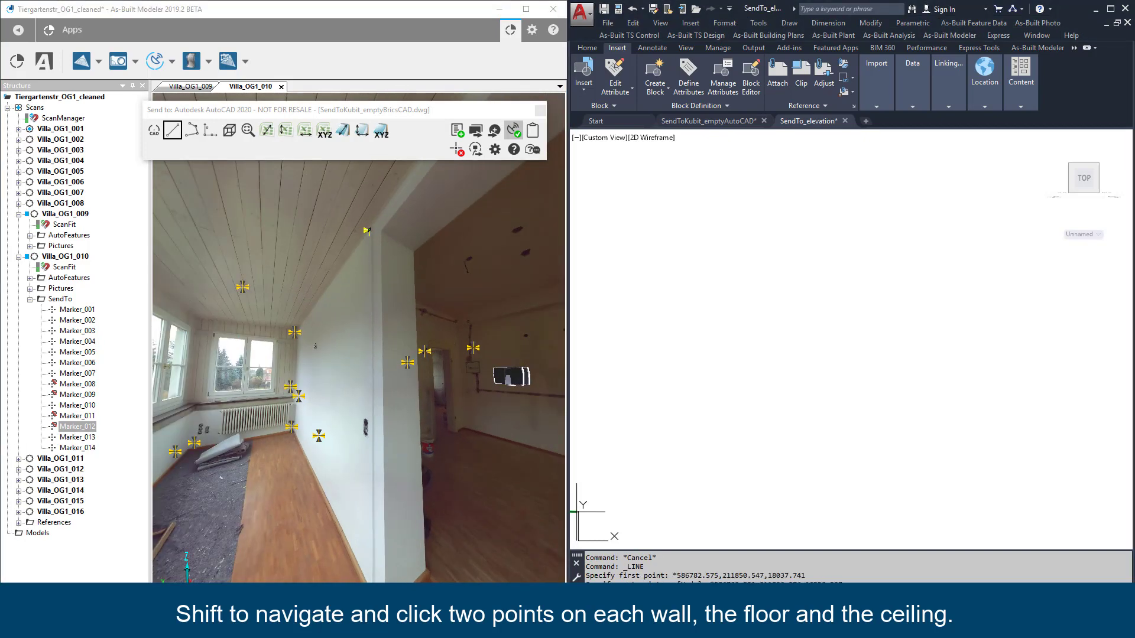
# Continue the elevation line run along the floor, far wall and ceiling, close the outline and fit the CAD view to extents
pyautogui.keyDown('shift'); pyautogui.moveTo(291, 427); pyautogui.dragTo(415, 351); pyautogui.keyUp('shift')
pyautogui.click(414, 351)
pyautogui.click(427, 283)
pyautogui.keyDown('shift'); pyautogui.moveTo(426, 284); pyautogui.dragTo(427, 322); pyautogui.keyUp('shift')
pyautogui.click(440, 225)
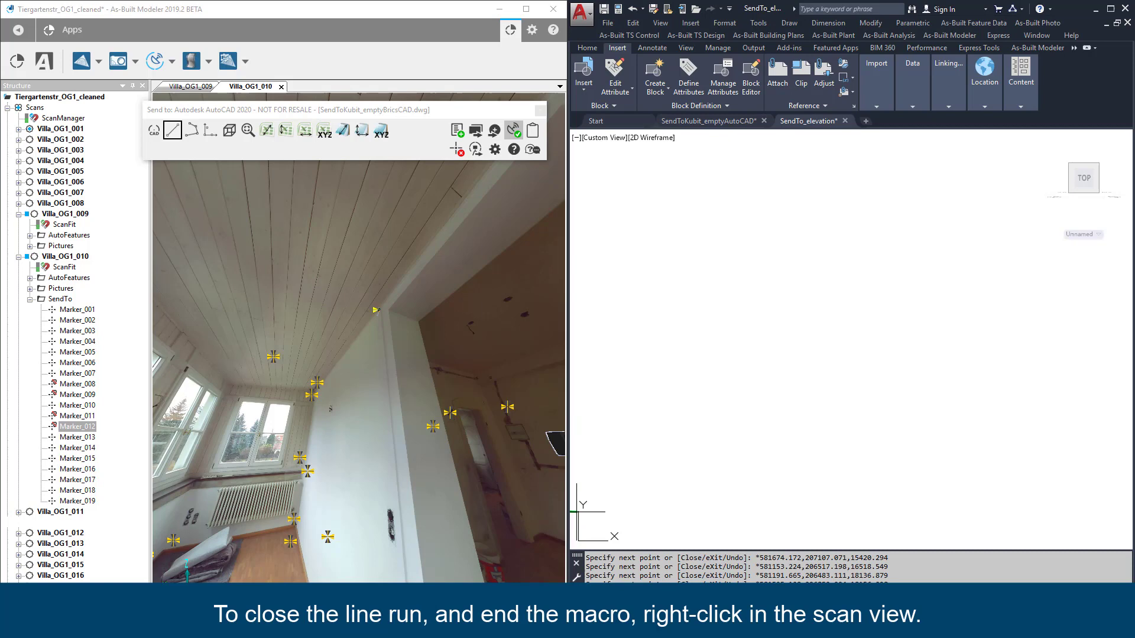
pyautogui.click(376, 310)
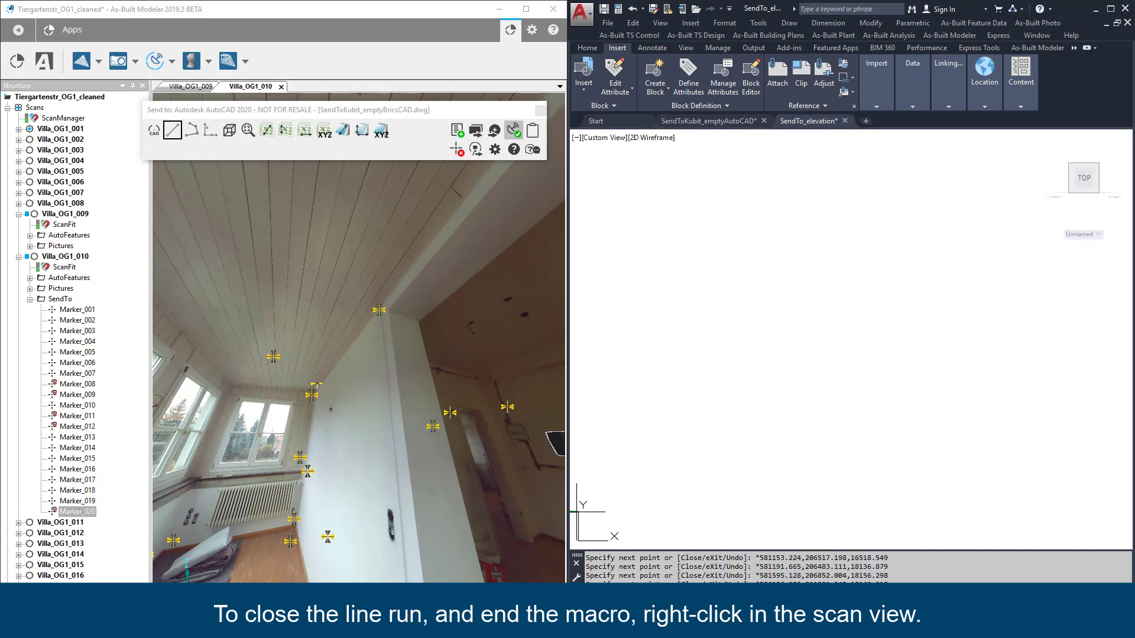
pyautogui.rightClick(317, 382)
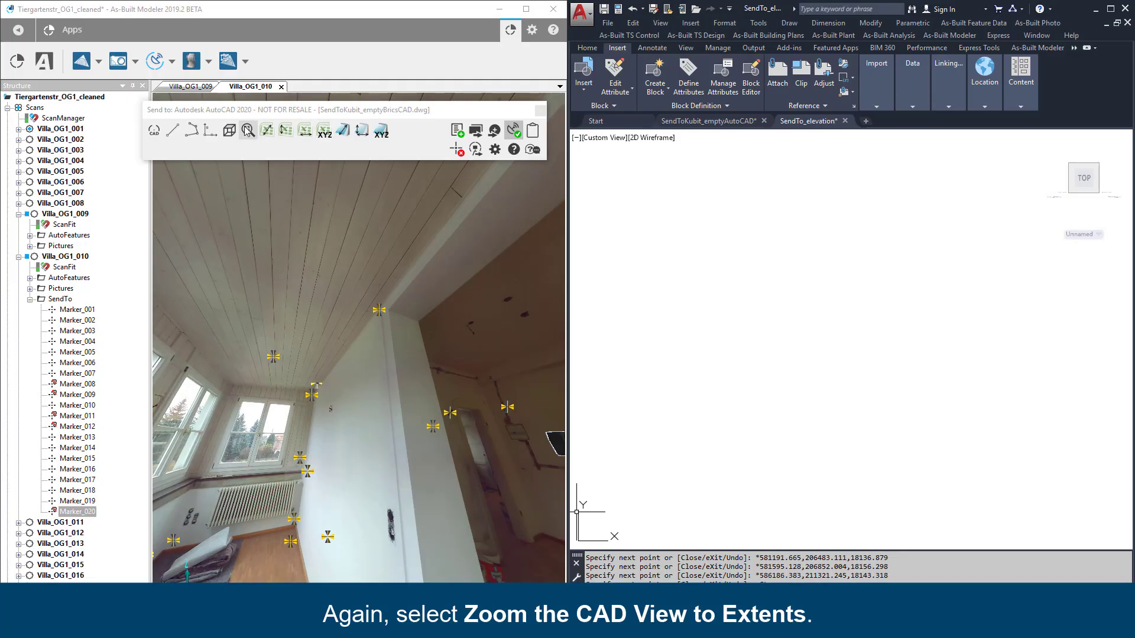
pyautogui.click(247, 130)
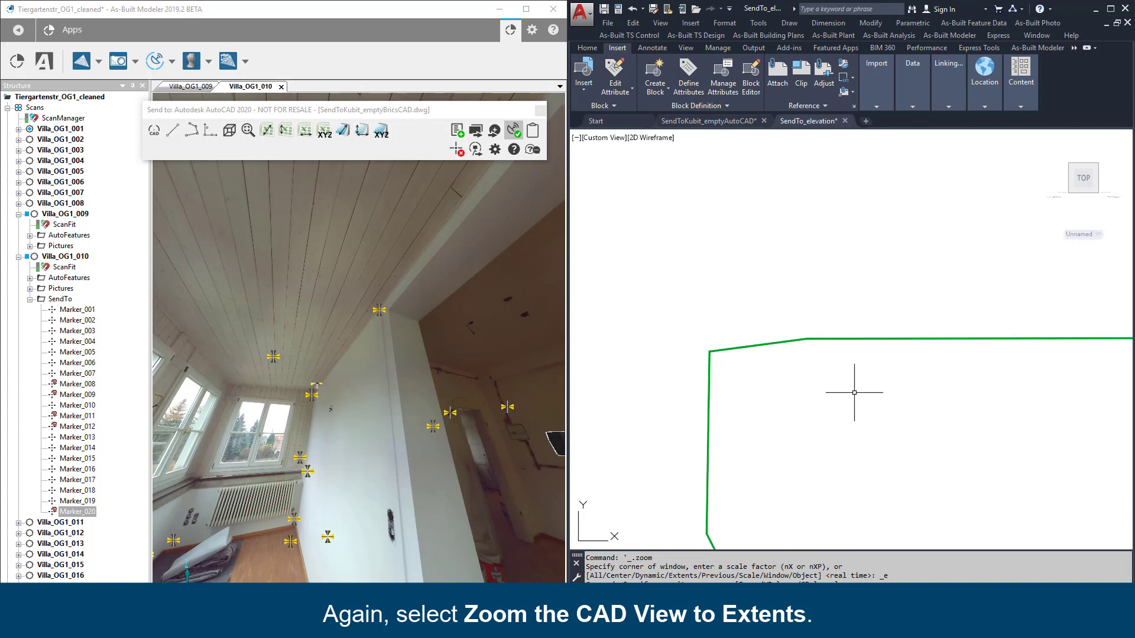
pyautogui.moveTo(885, 413); pyautogui.dragTo(732, 370, button='middle')
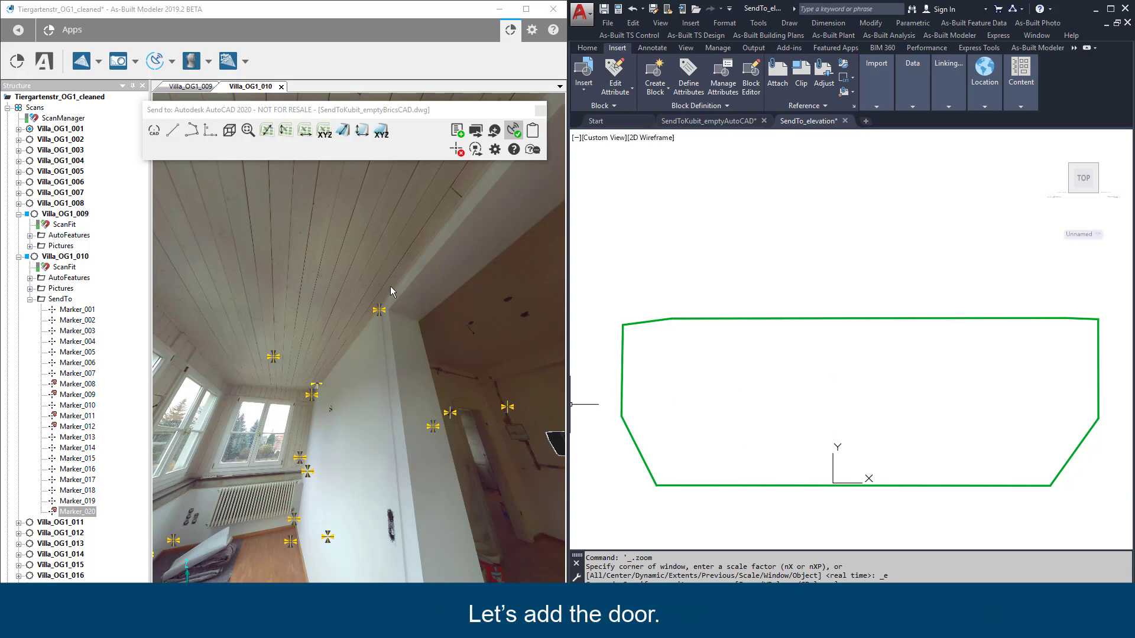
# Switch the current AutoCAD layer from walls to a different layer for the door
pyautogui.click(586, 47)
pyautogui.click(886, 106)
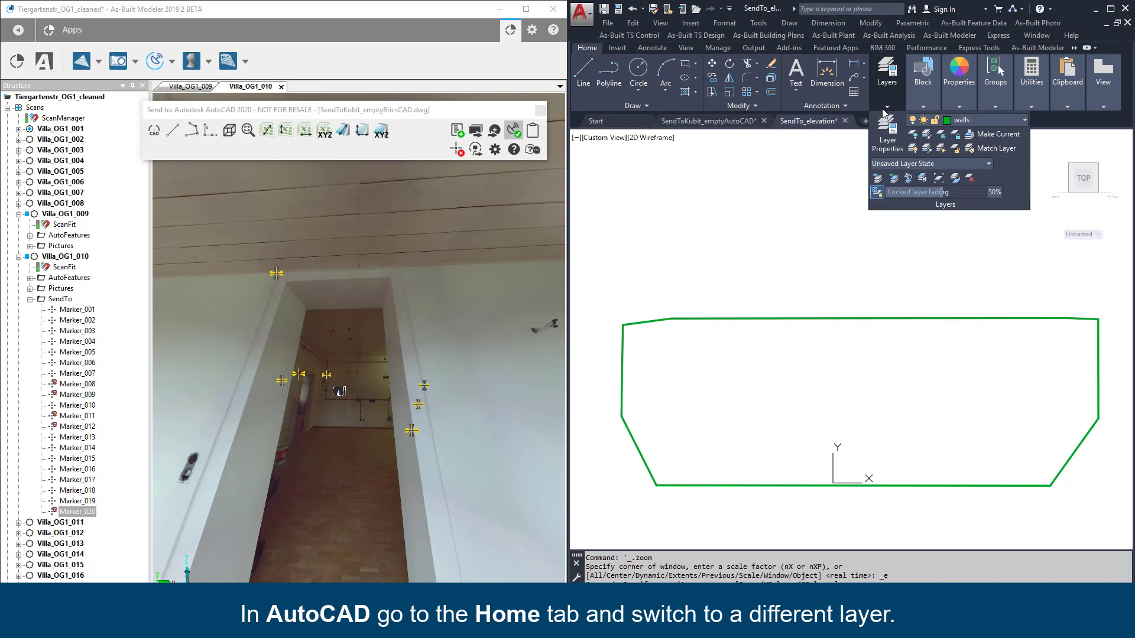
pyautogui.click(1023, 120)
pyautogui.click(985, 274)
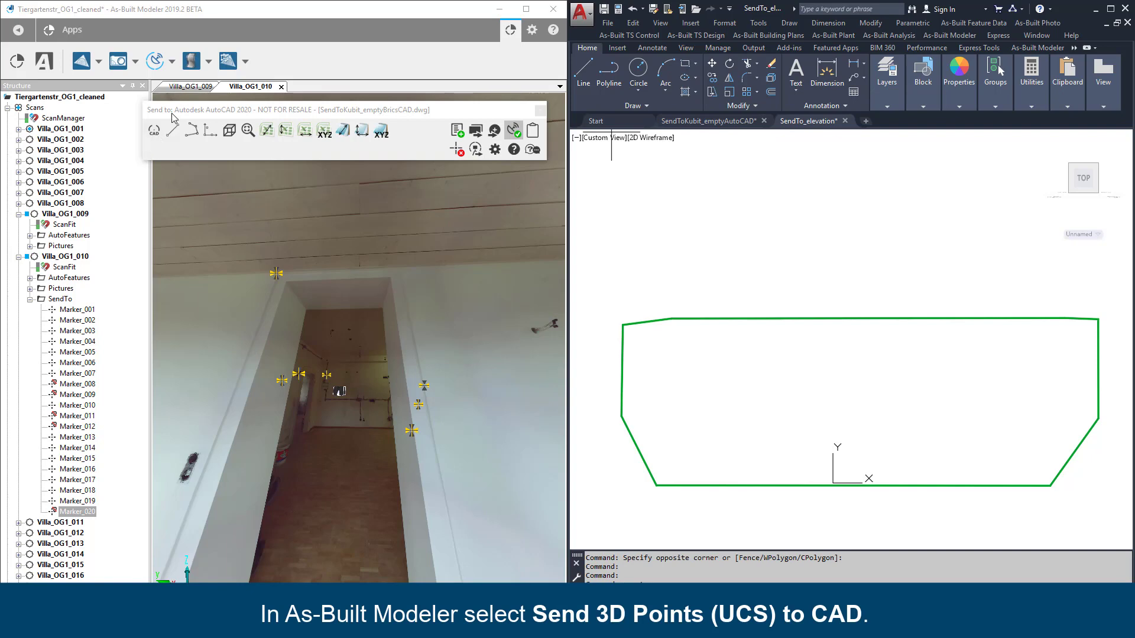
# Draw the door as a rectangle in the elevation, sending the doorway's upper-left and lower-right corner points from the scan to CAD
pyautogui.click(156, 132)
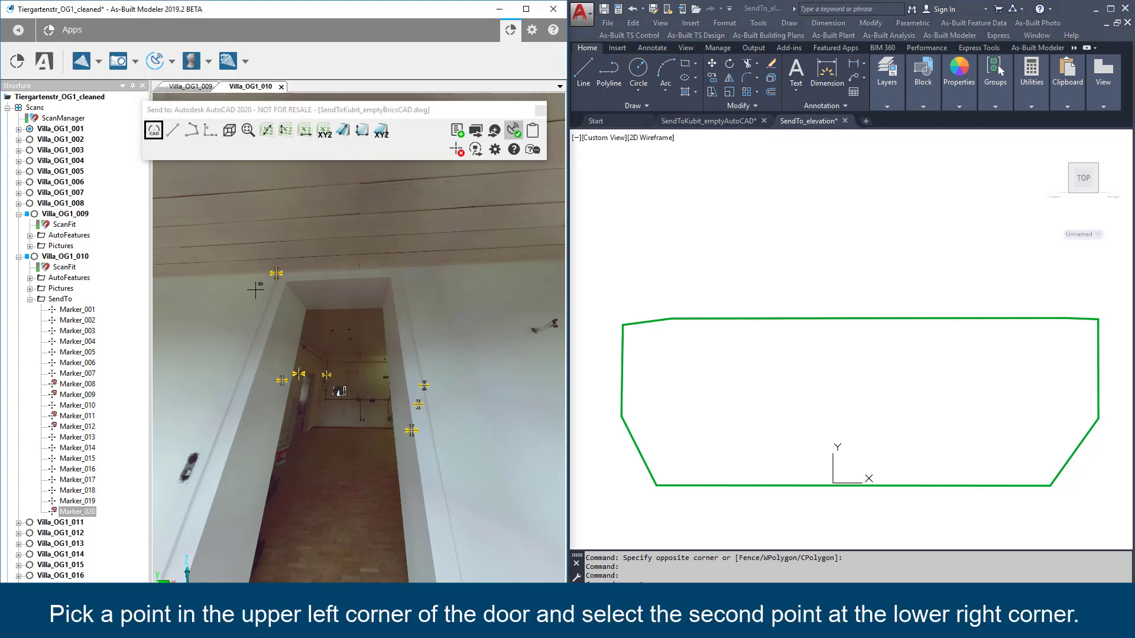
pyautogui.click(286, 279)
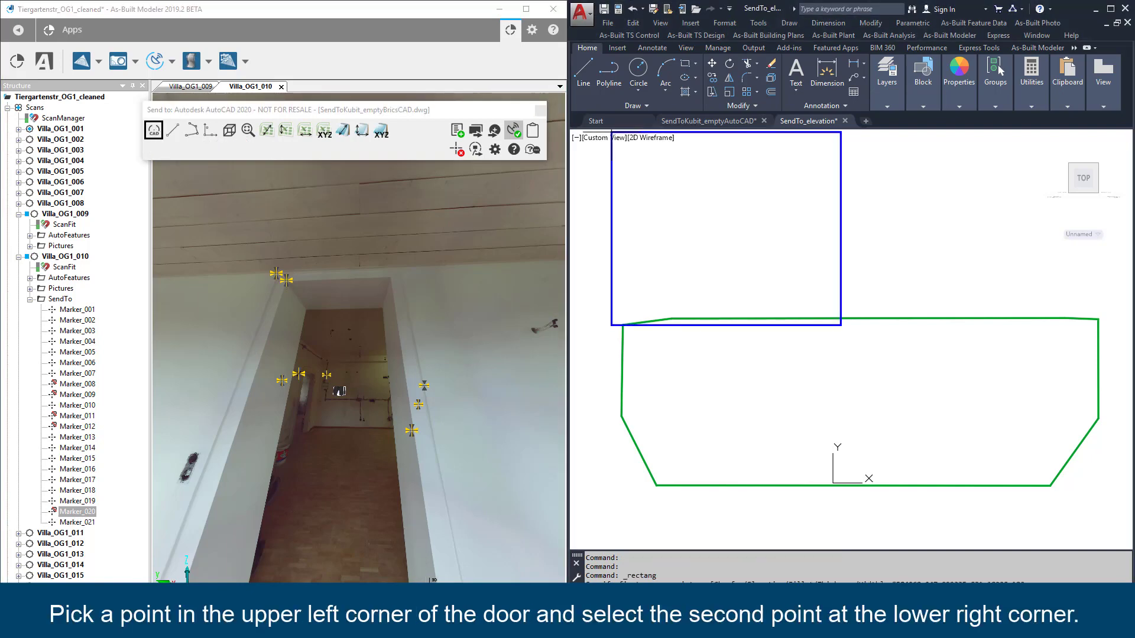
pyautogui.moveTo(286, 279); pyautogui.dragTo(393, 517)
pyautogui.click(392, 517)
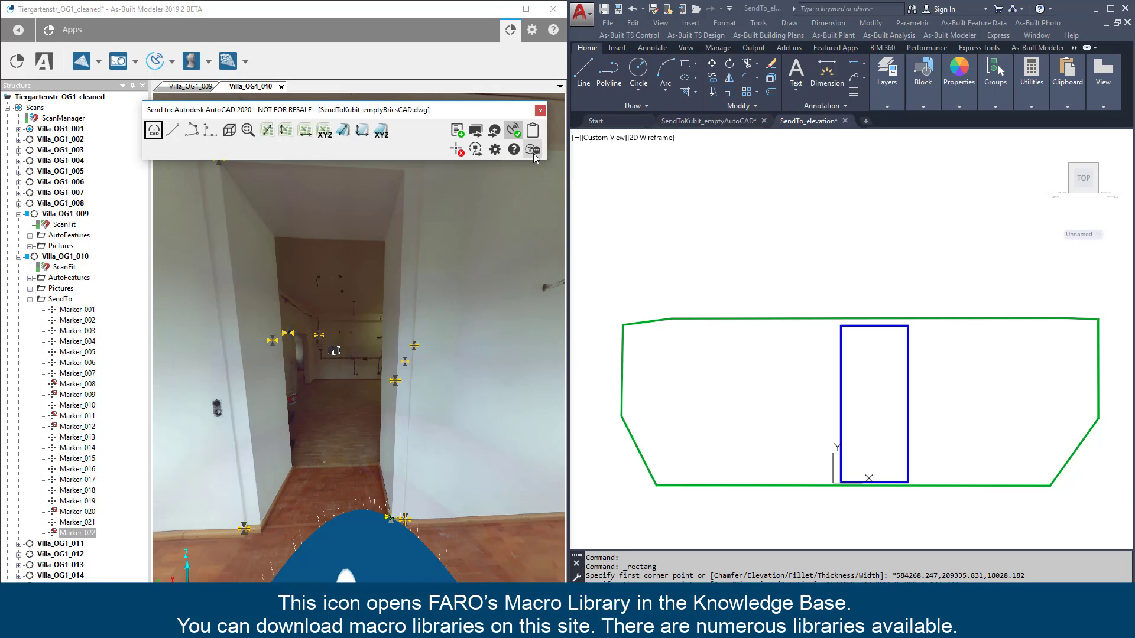
# Open the SendTo configuration settings, expand the additional options and set the send mode to Send to AutoCAD/BricsCAD
pyautogui.click(494, 152)
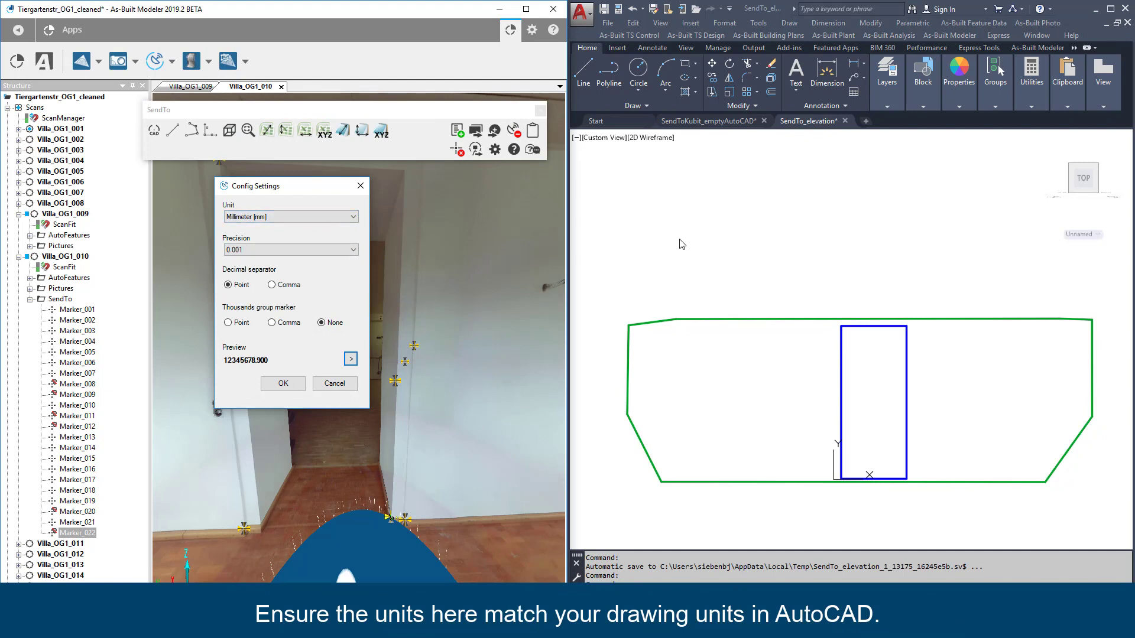
pyautogui.moveTo(312, 192); pyautogui.dragTo(341, 190)
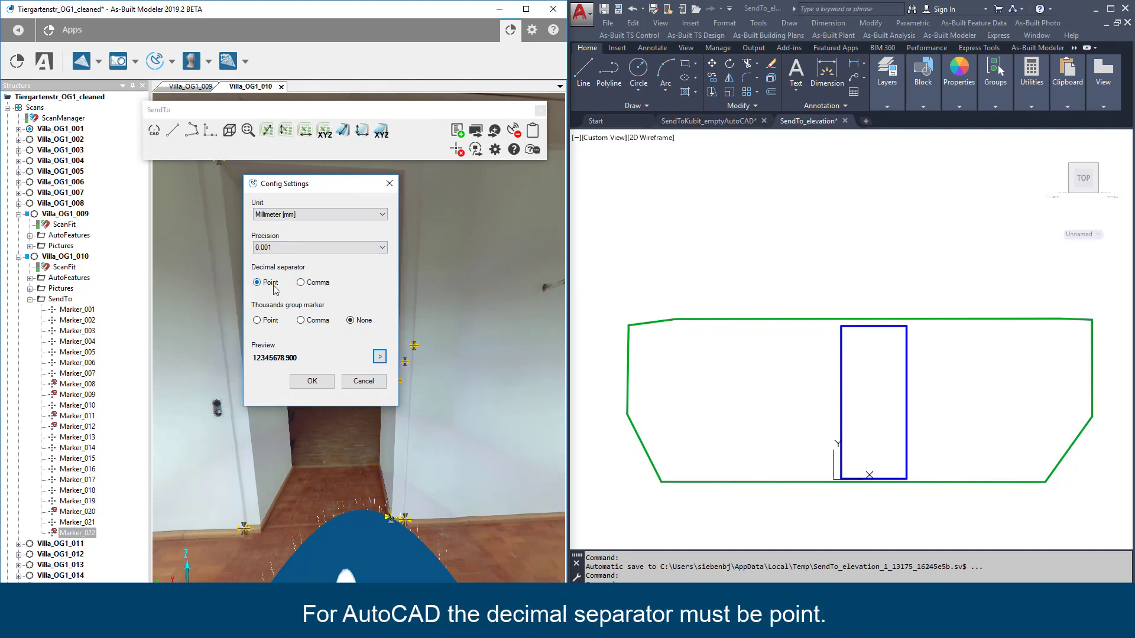
pyautogui.click(380, 356)
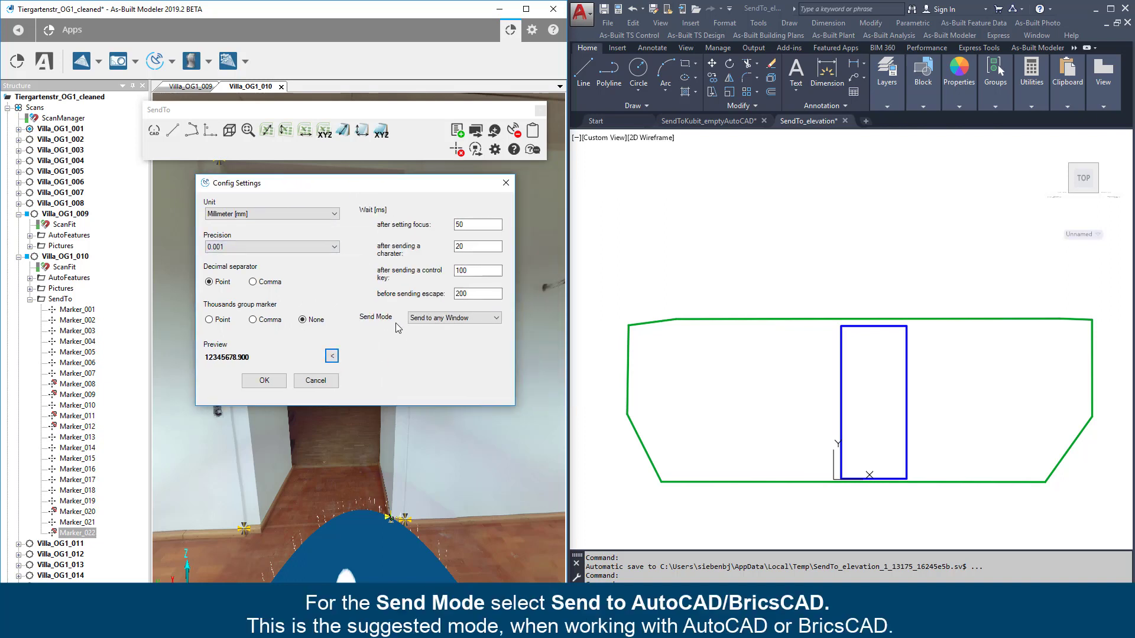
pyautogui.click(454, 319)
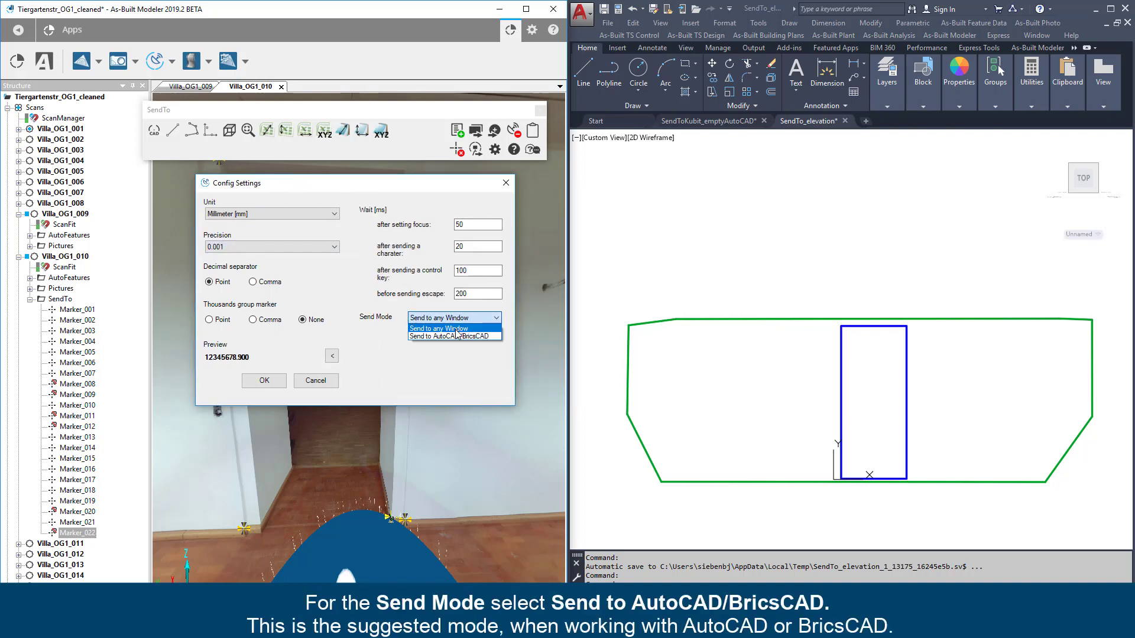
pyautogui.click(454, 336)
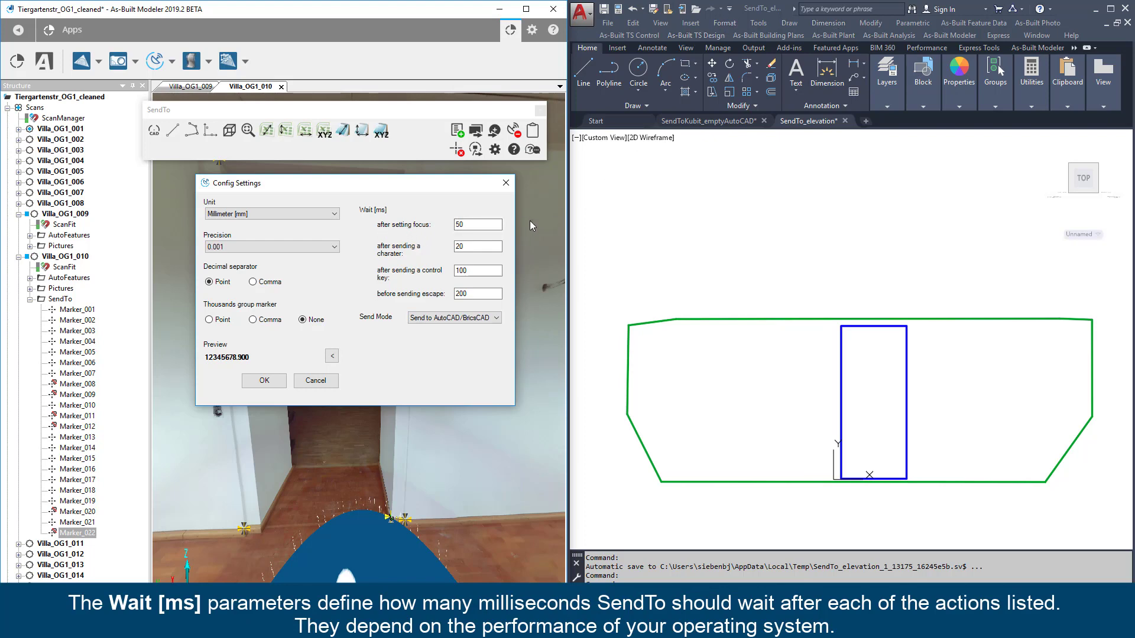
pyautogui.click(460, 248)
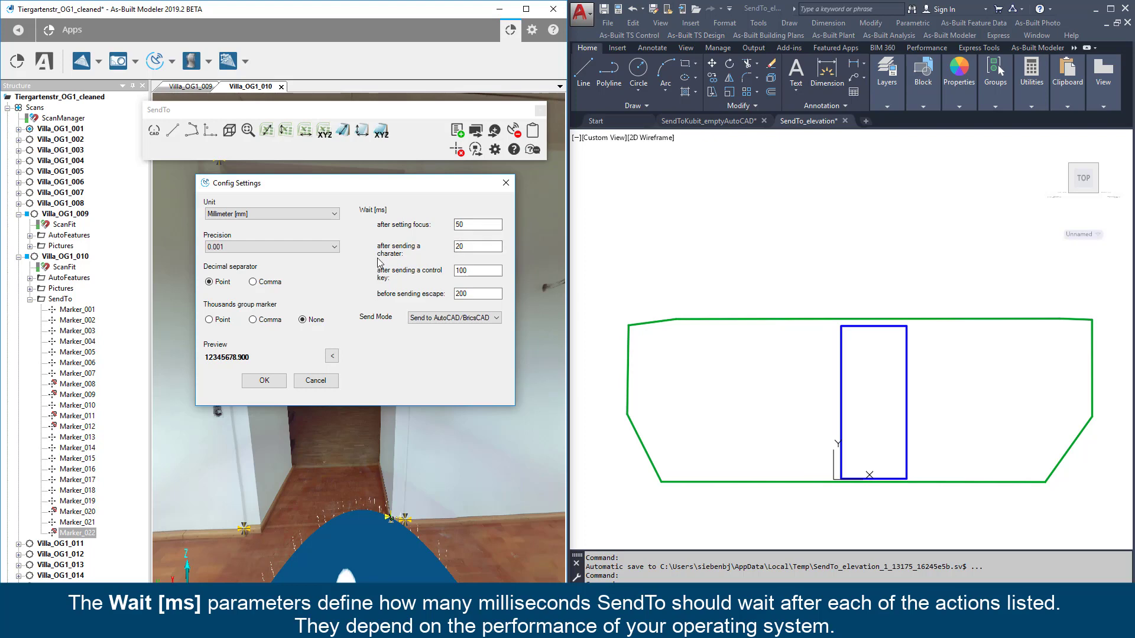